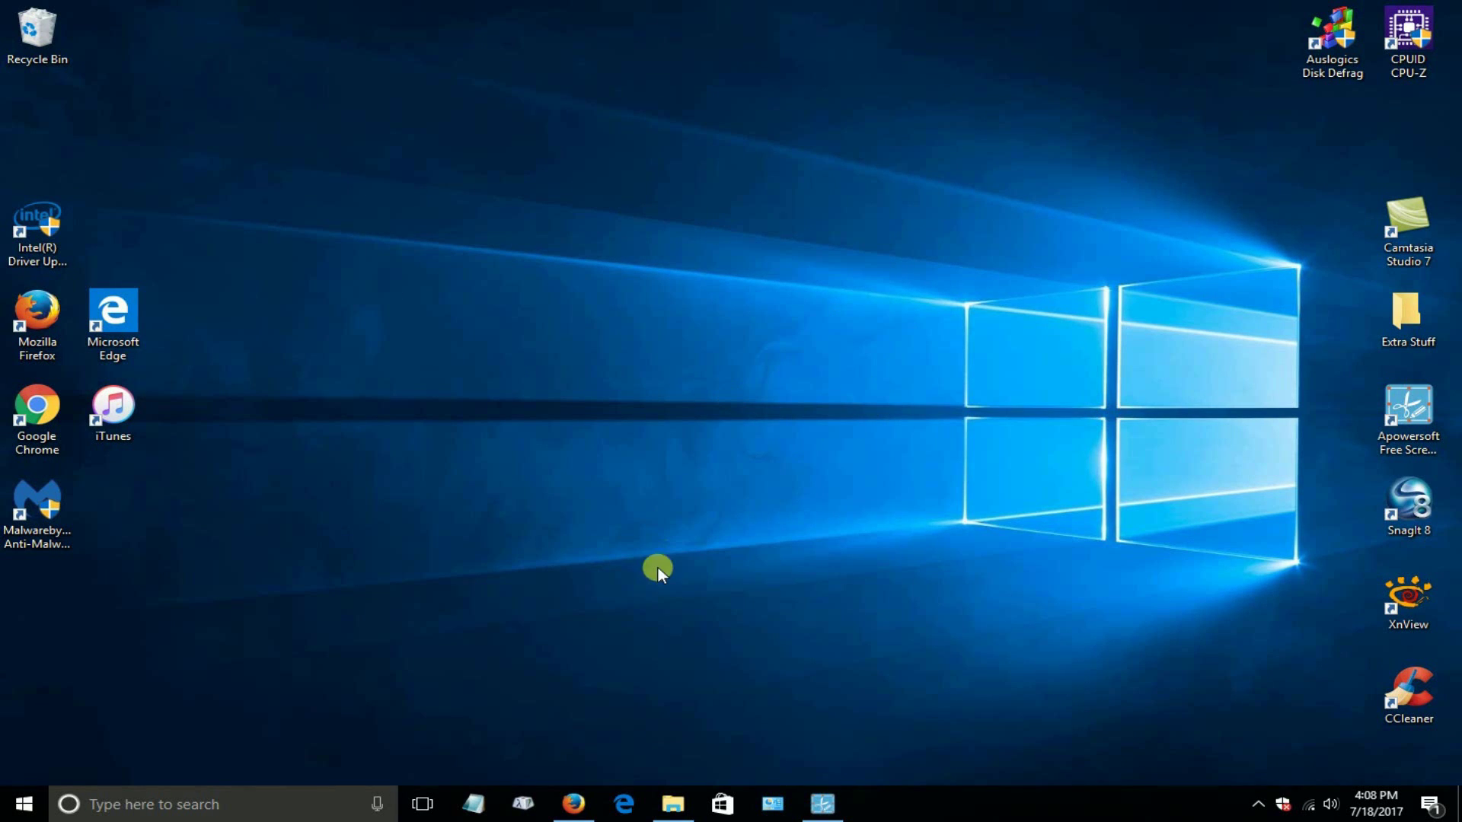
In Firefox, paste 'vlc media player' into the Google search box and search for it.
left_click(572, 807)
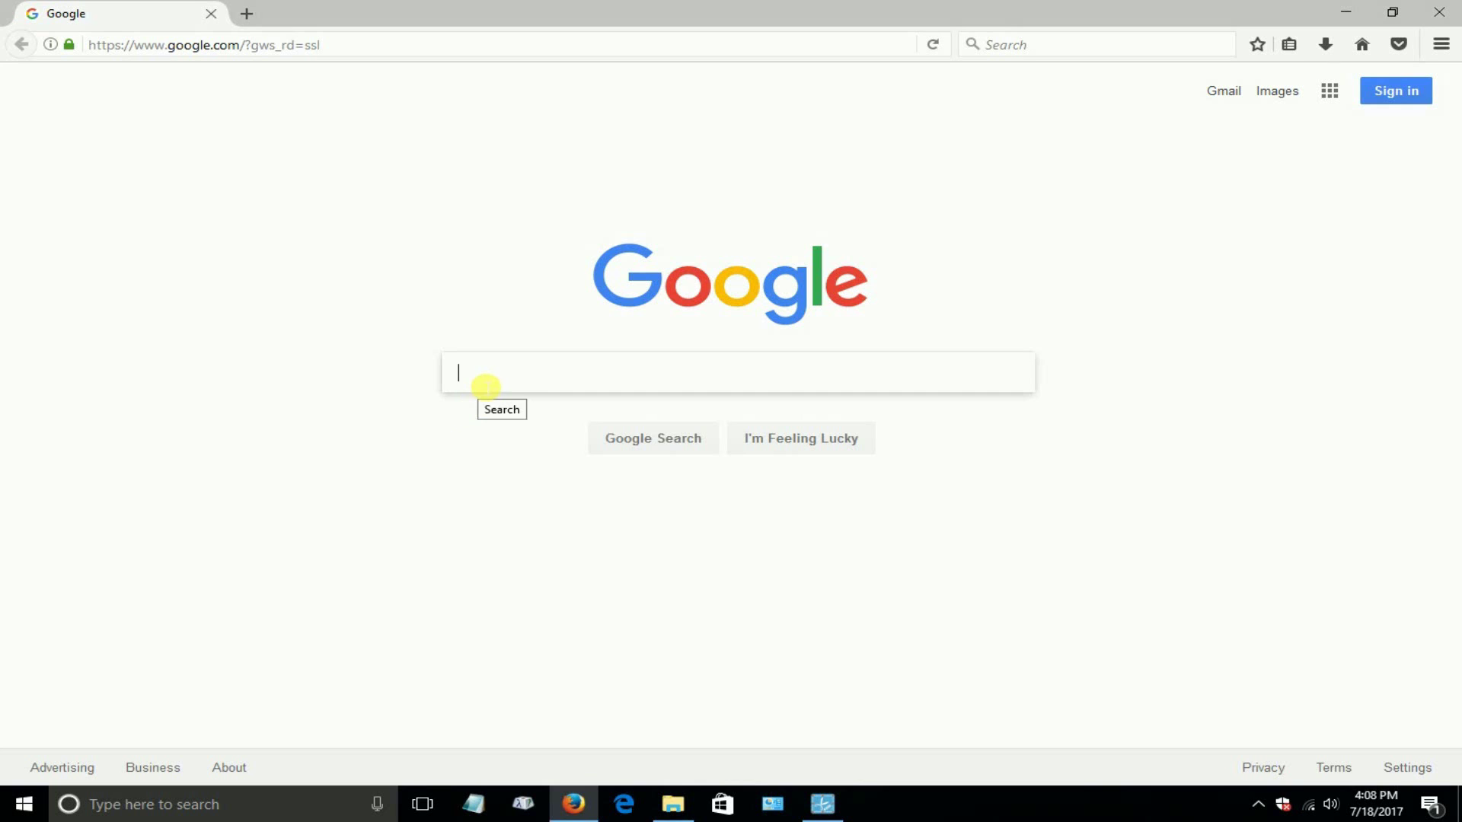
right_click(482, 386)
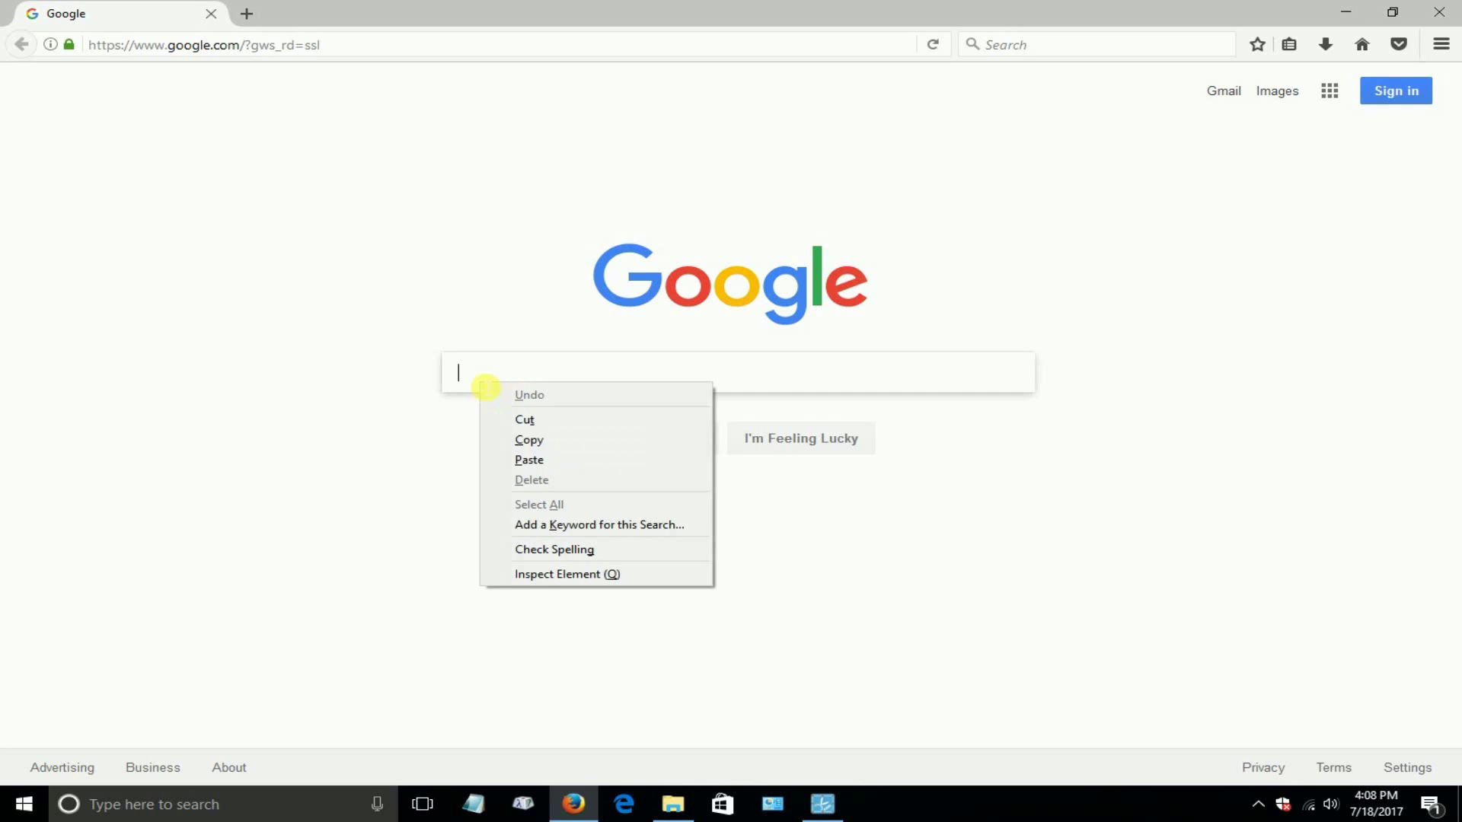
left_click(522, 462)
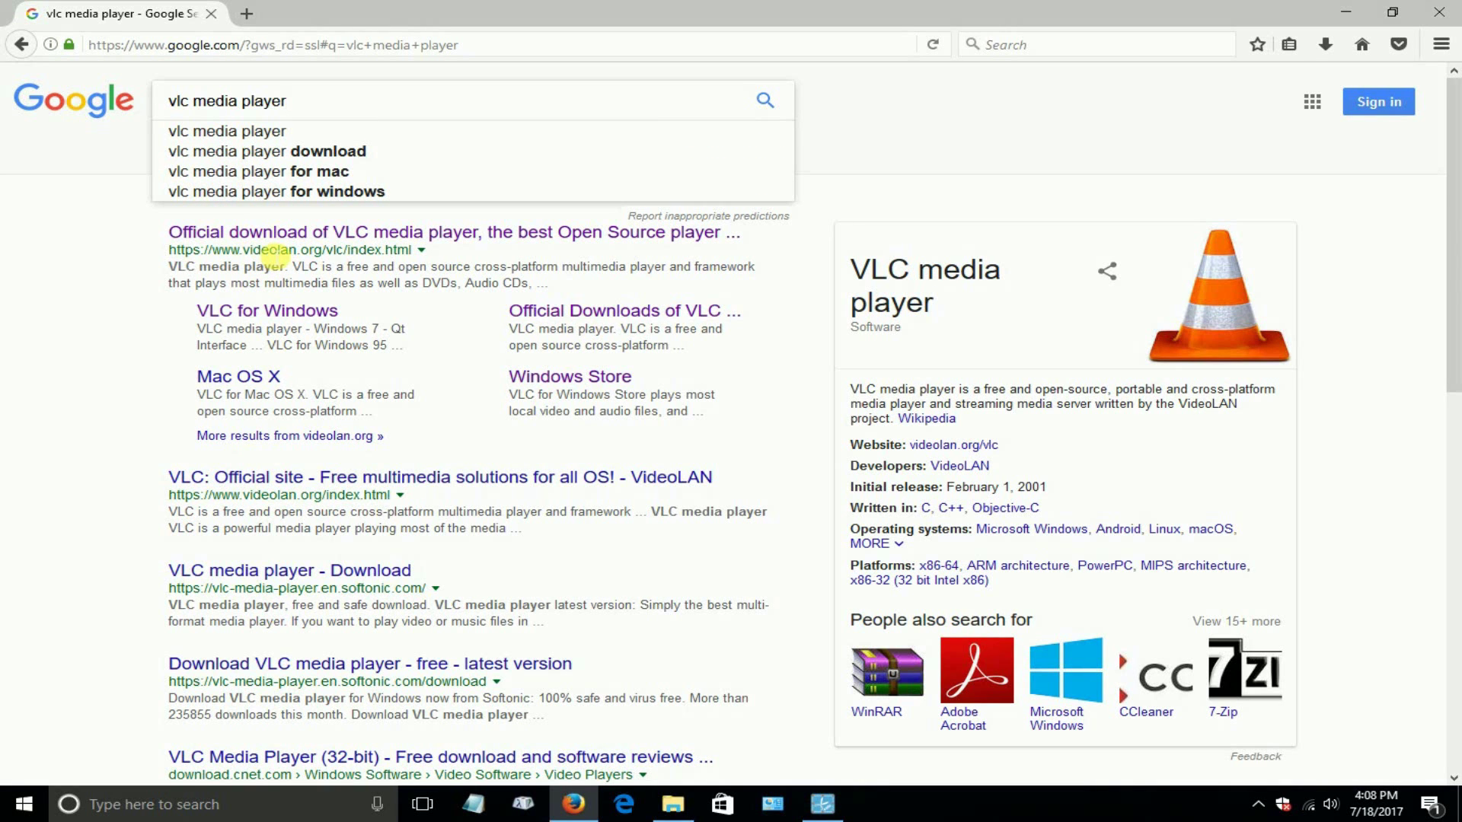
Open the videolan.org result and choose the Windows download of VLC 2.2.6.
left_click(265, 234)
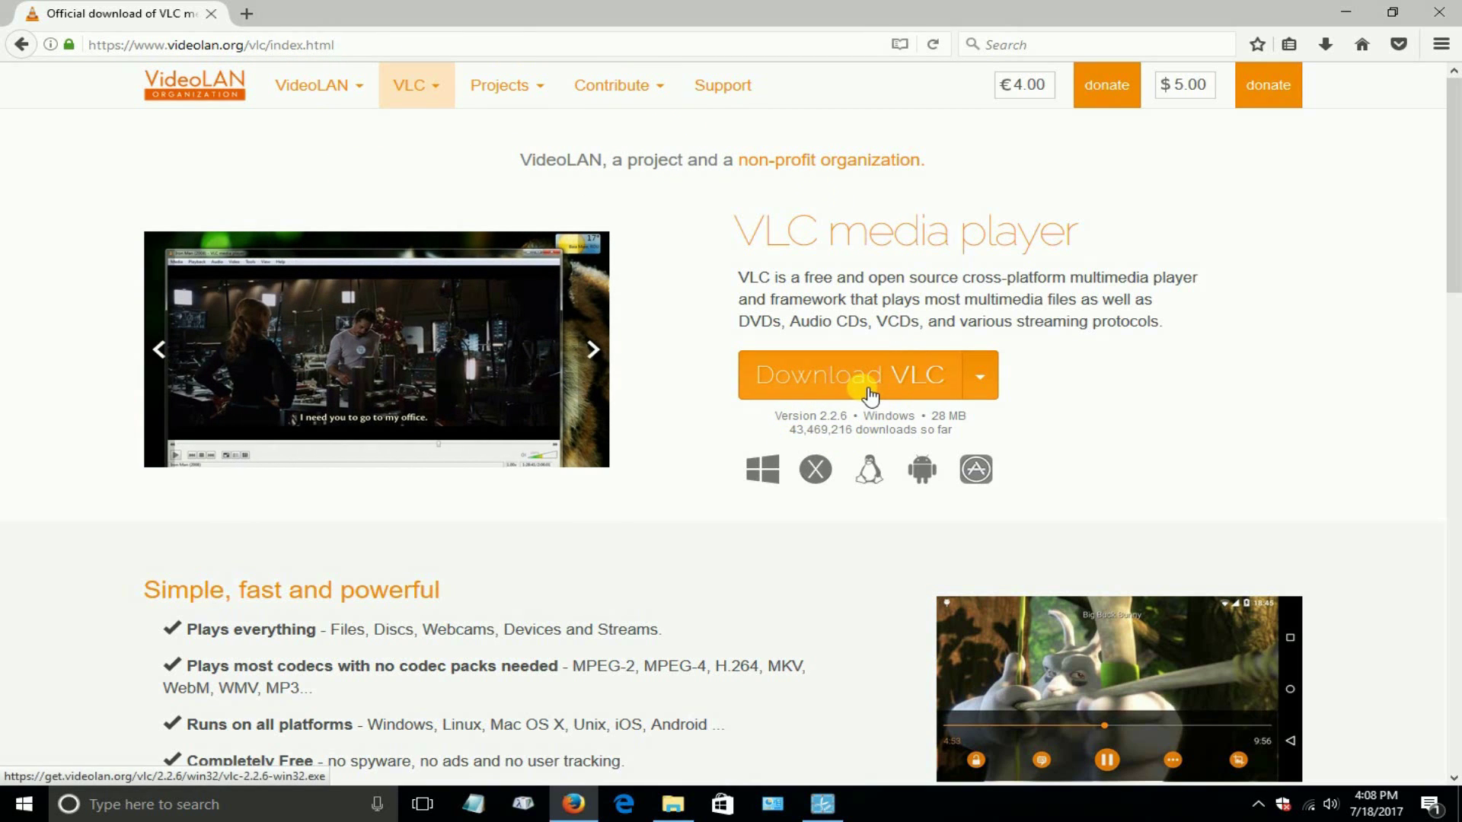
left_click(992, 377)
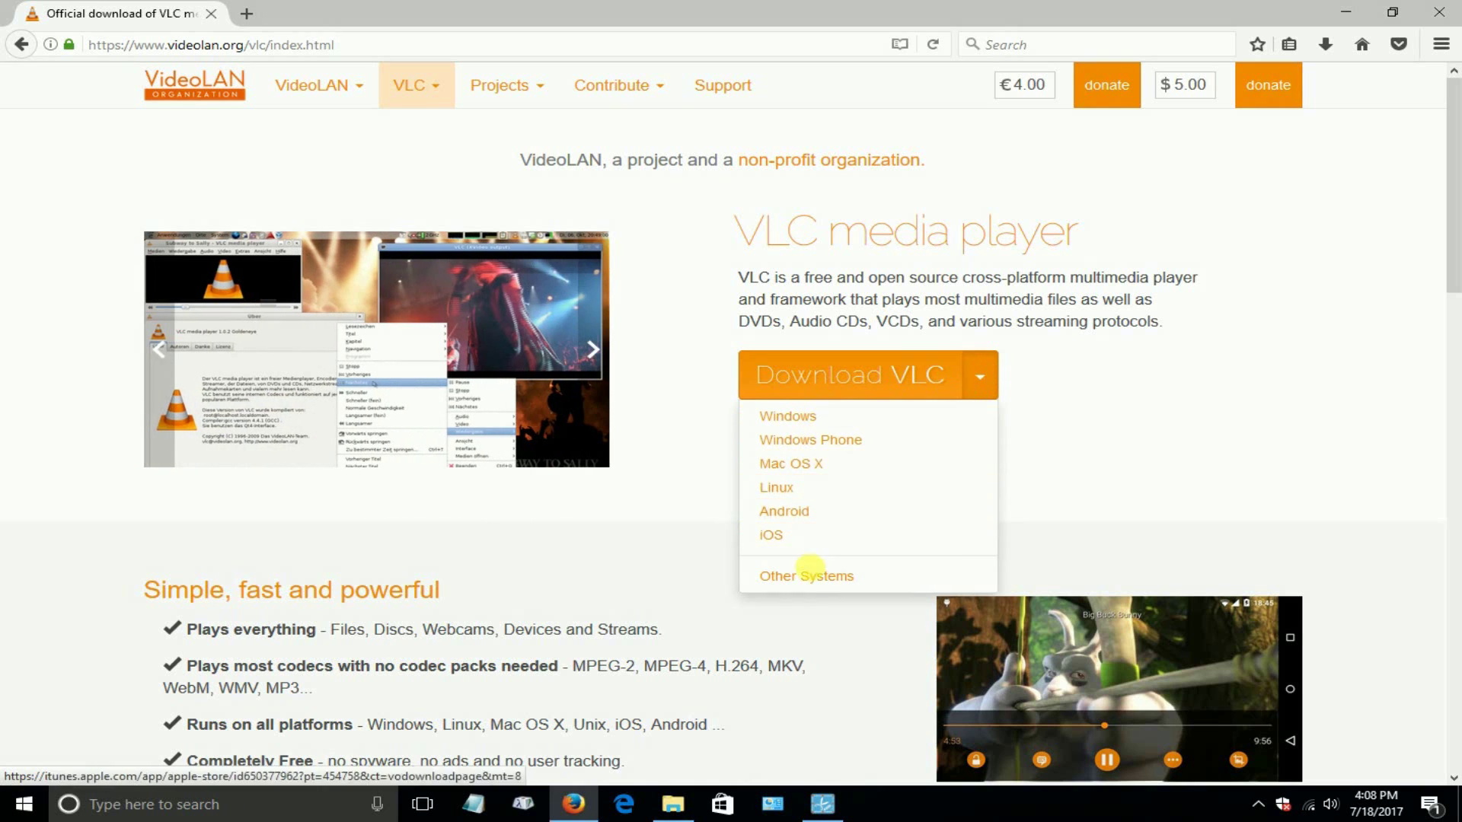
left_click(791, 417)
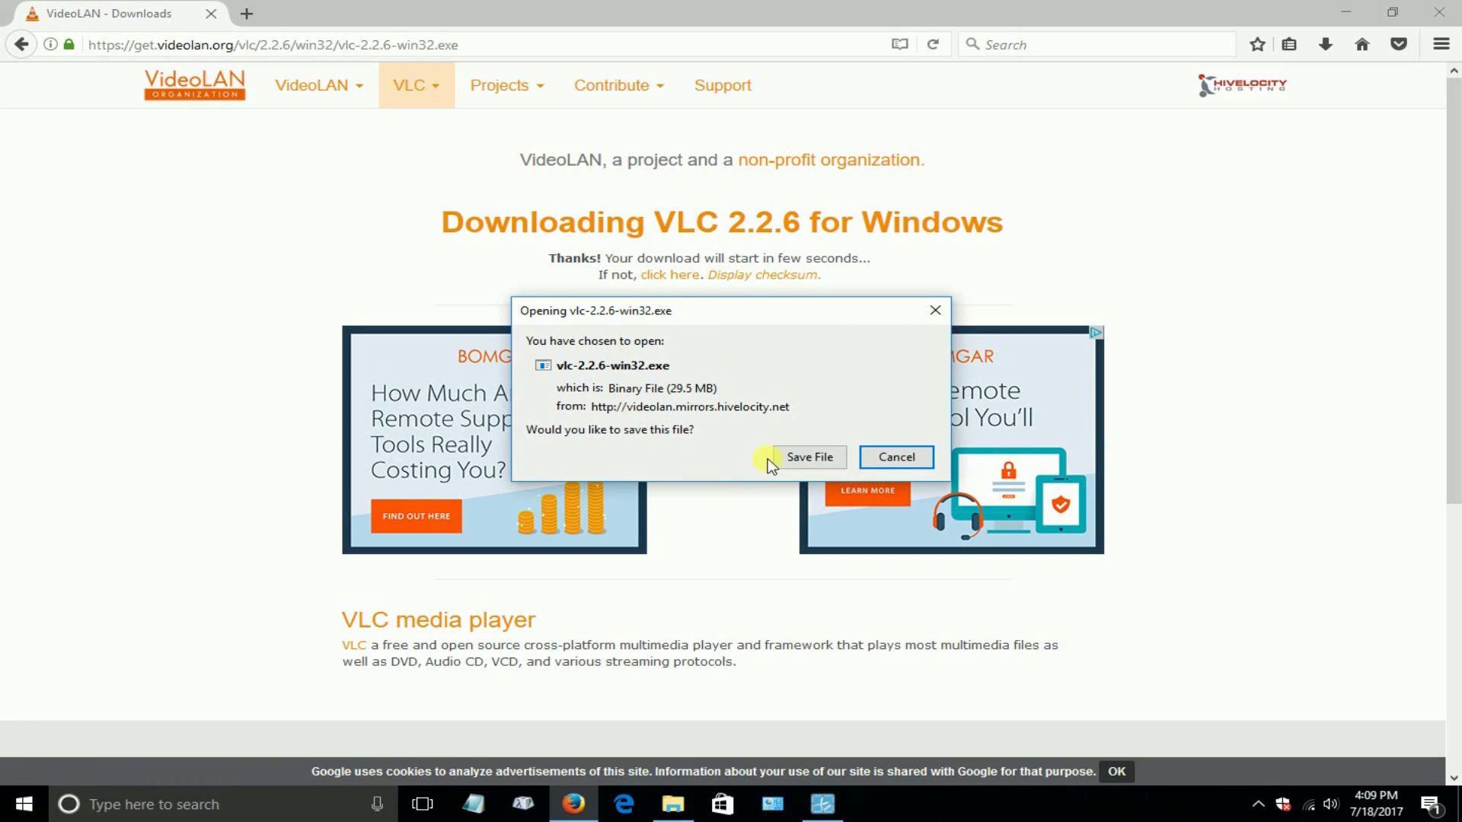
Save vlc-2.2.6-win32.exe and run it from the Firefox downloads panel.
left_click(824, 459)
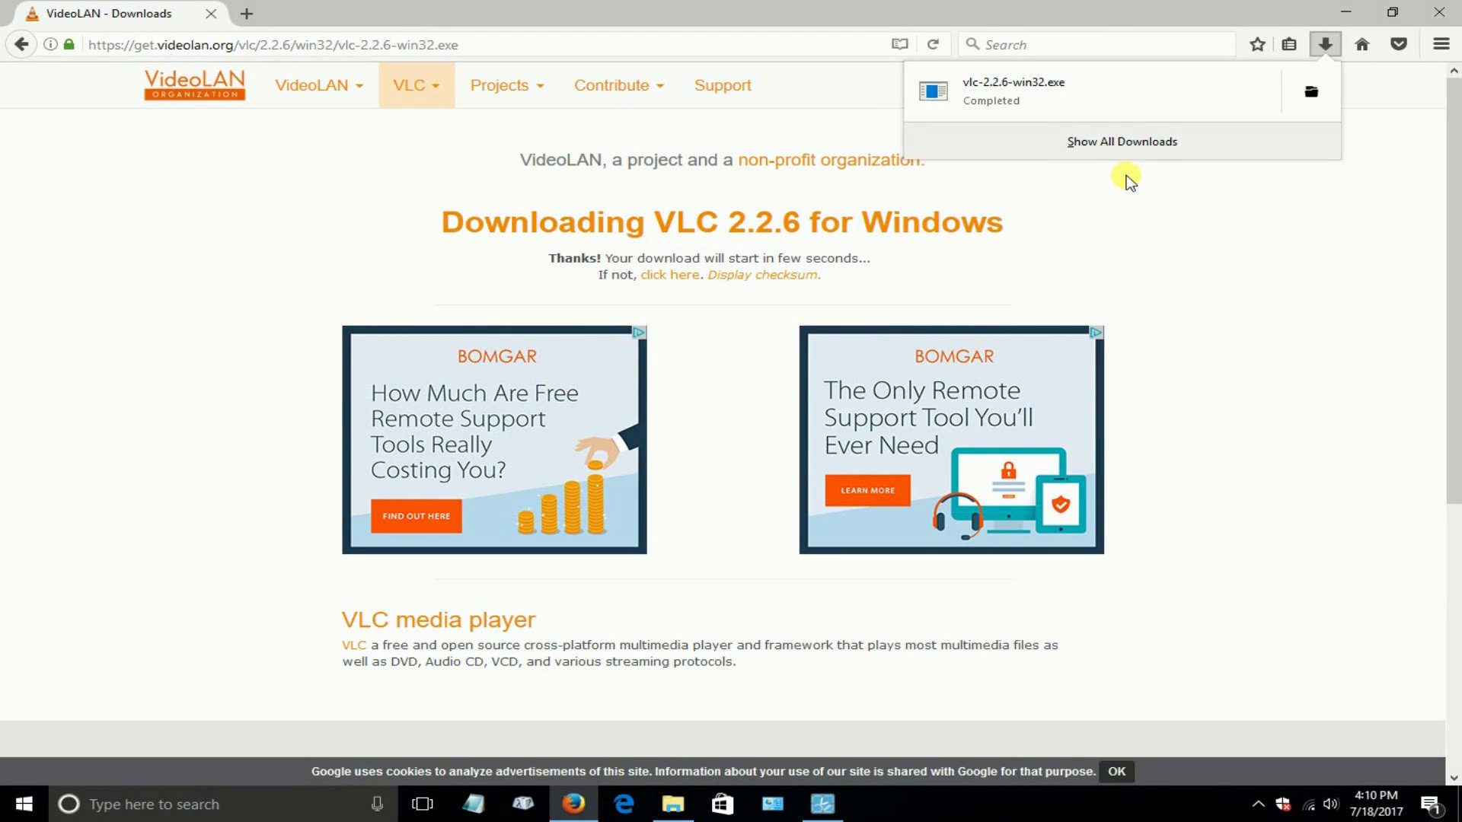
left_click(1046, 90)
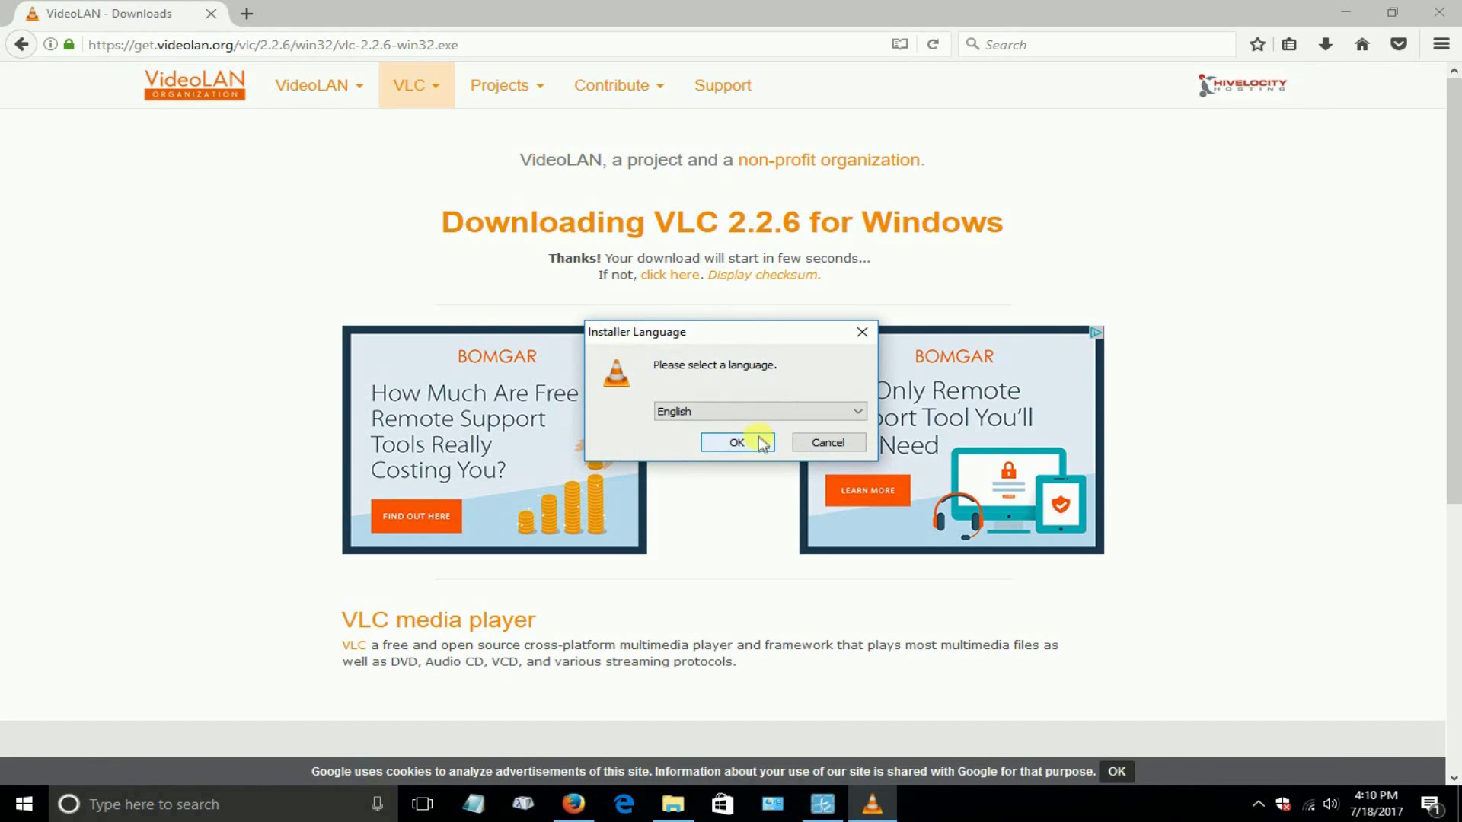
Close Firefox and install VLC in English with default components, including the desktop shortcut.
left_click(1439, 13)
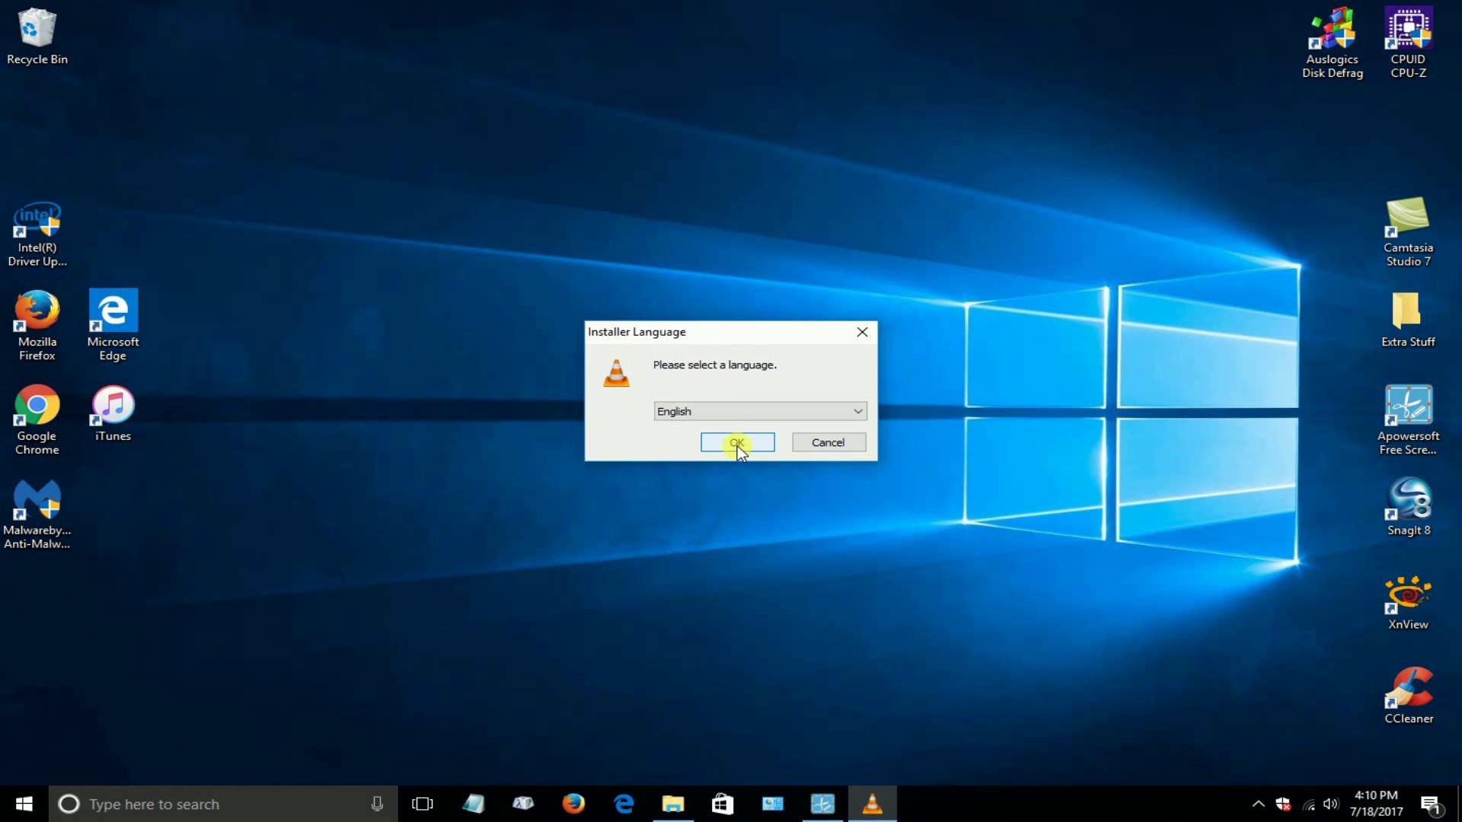
left_click(737, 444)
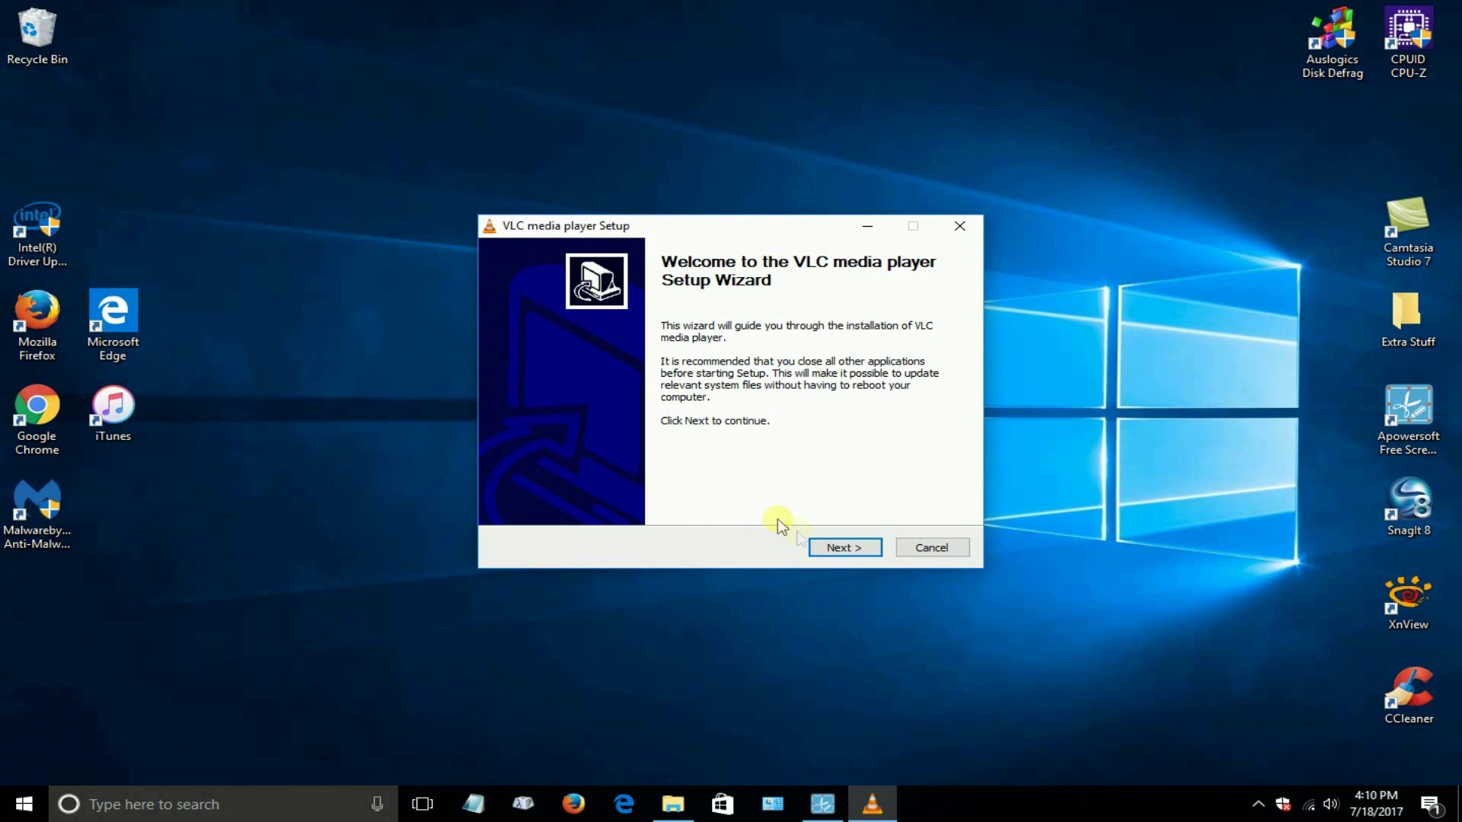
left_click(828, 547)
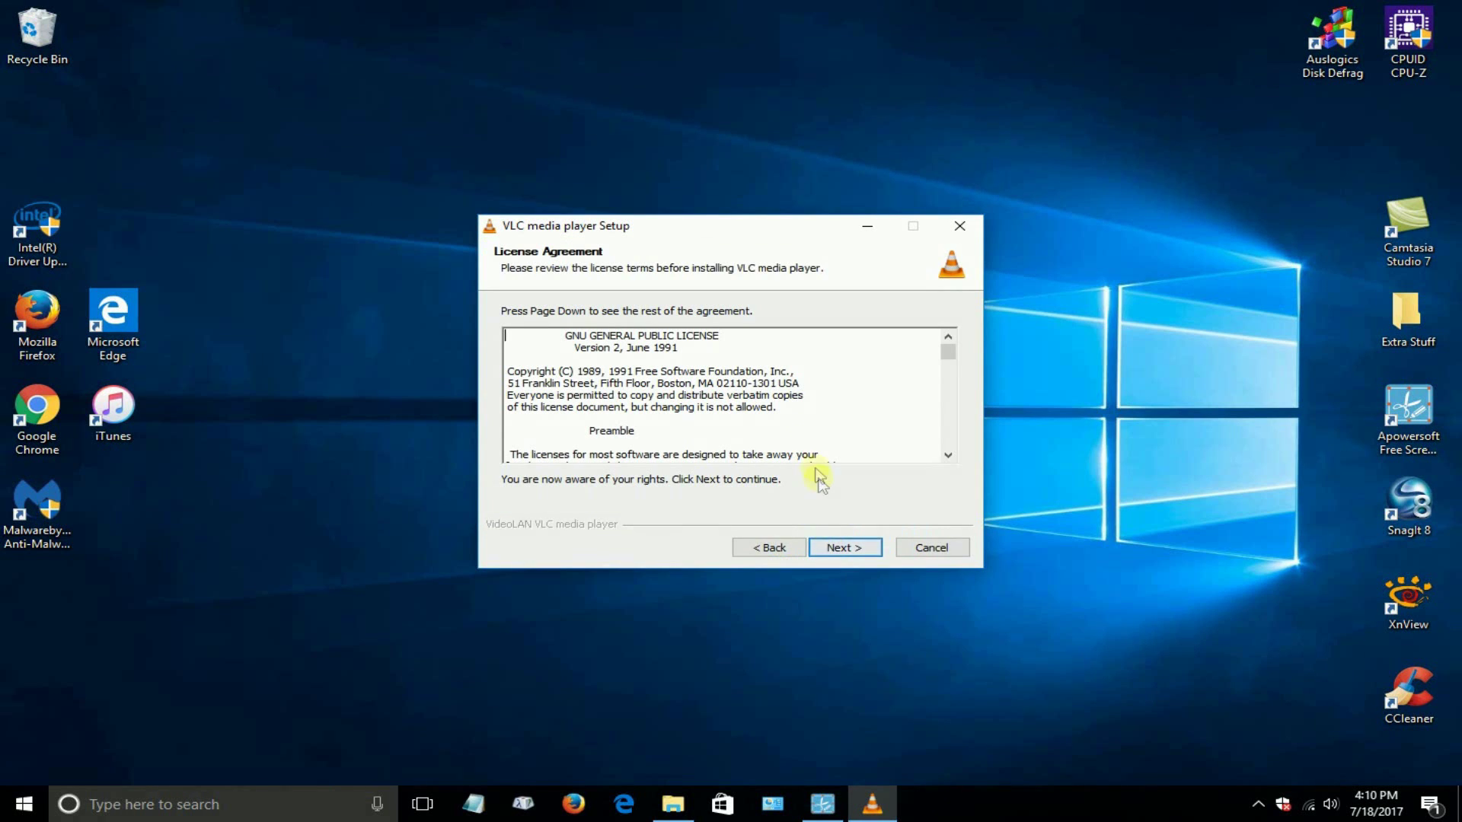
left_click_drag(948, 354, 949, 443)
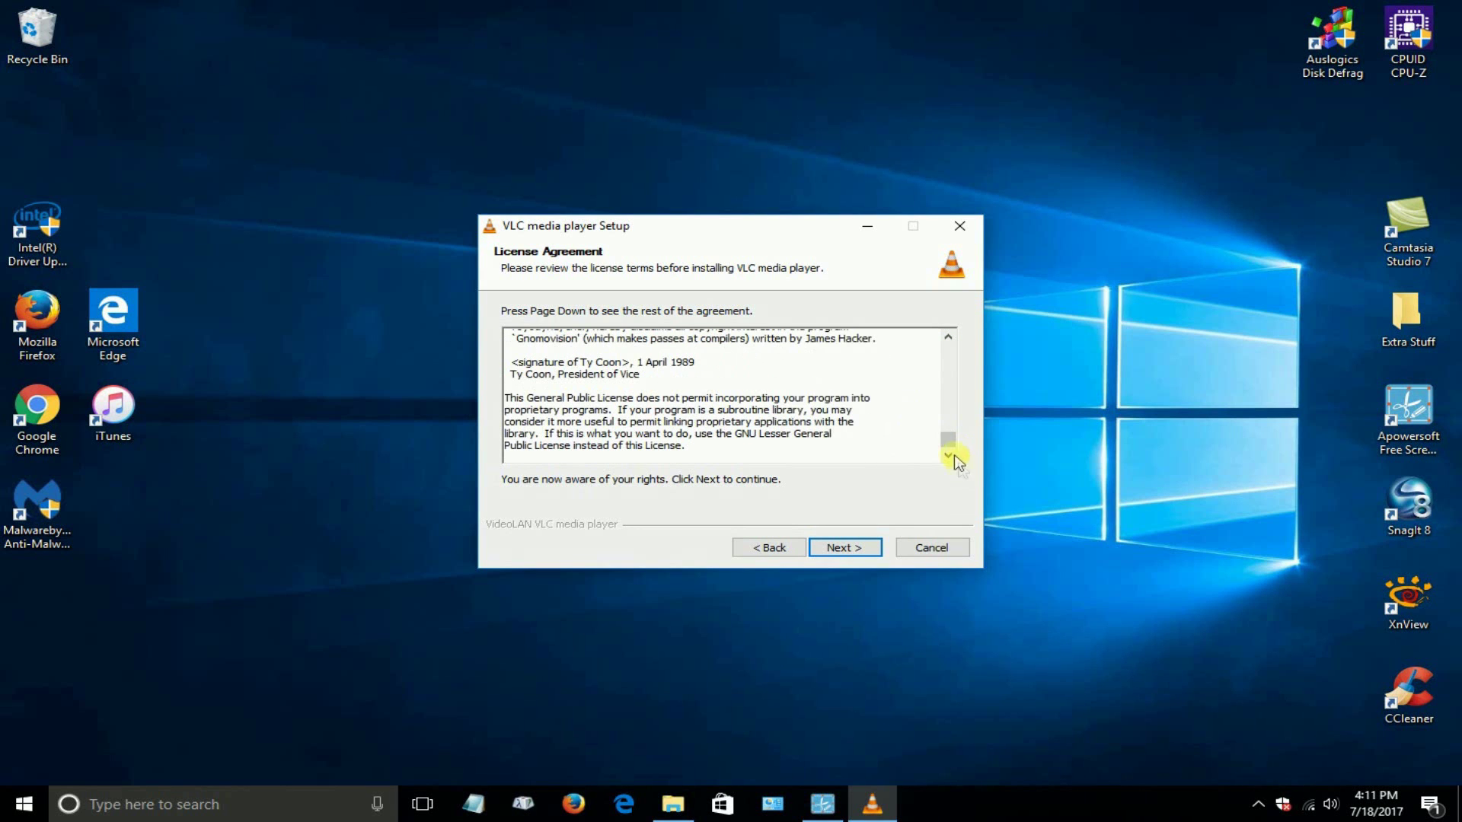
left_click(839, 551)
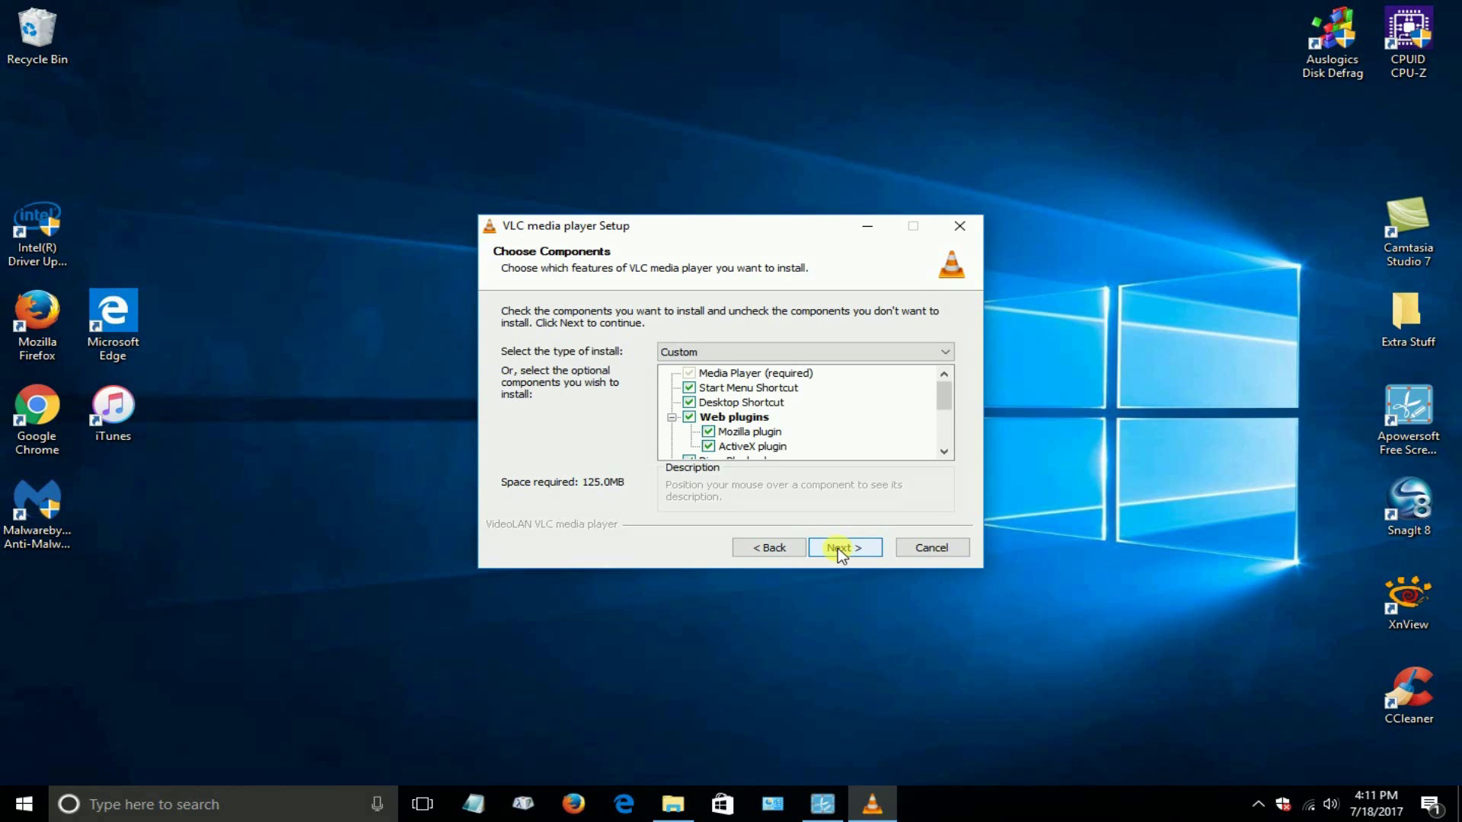
left_click(840, 550)
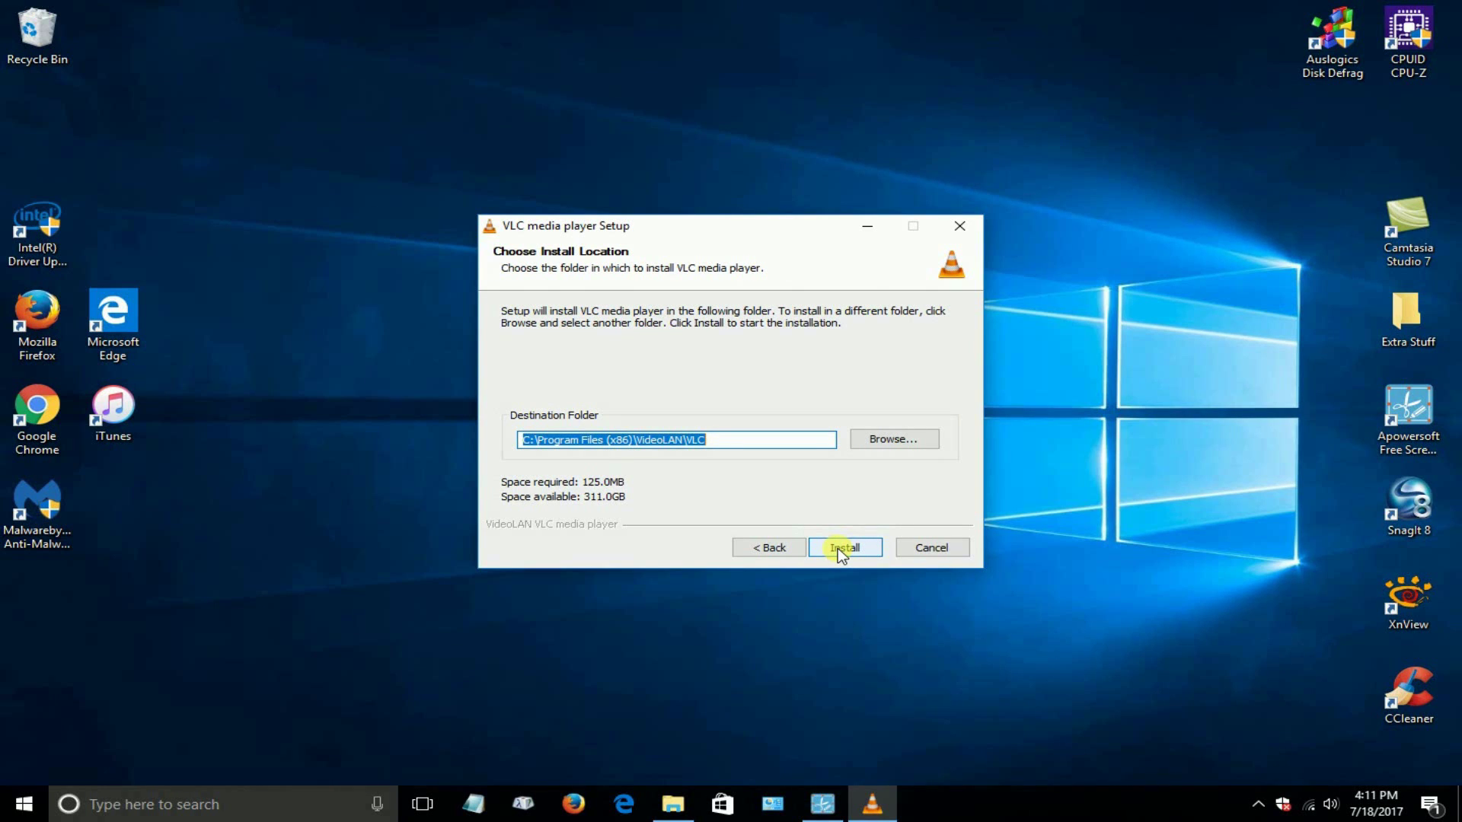
left_click(838, 549)
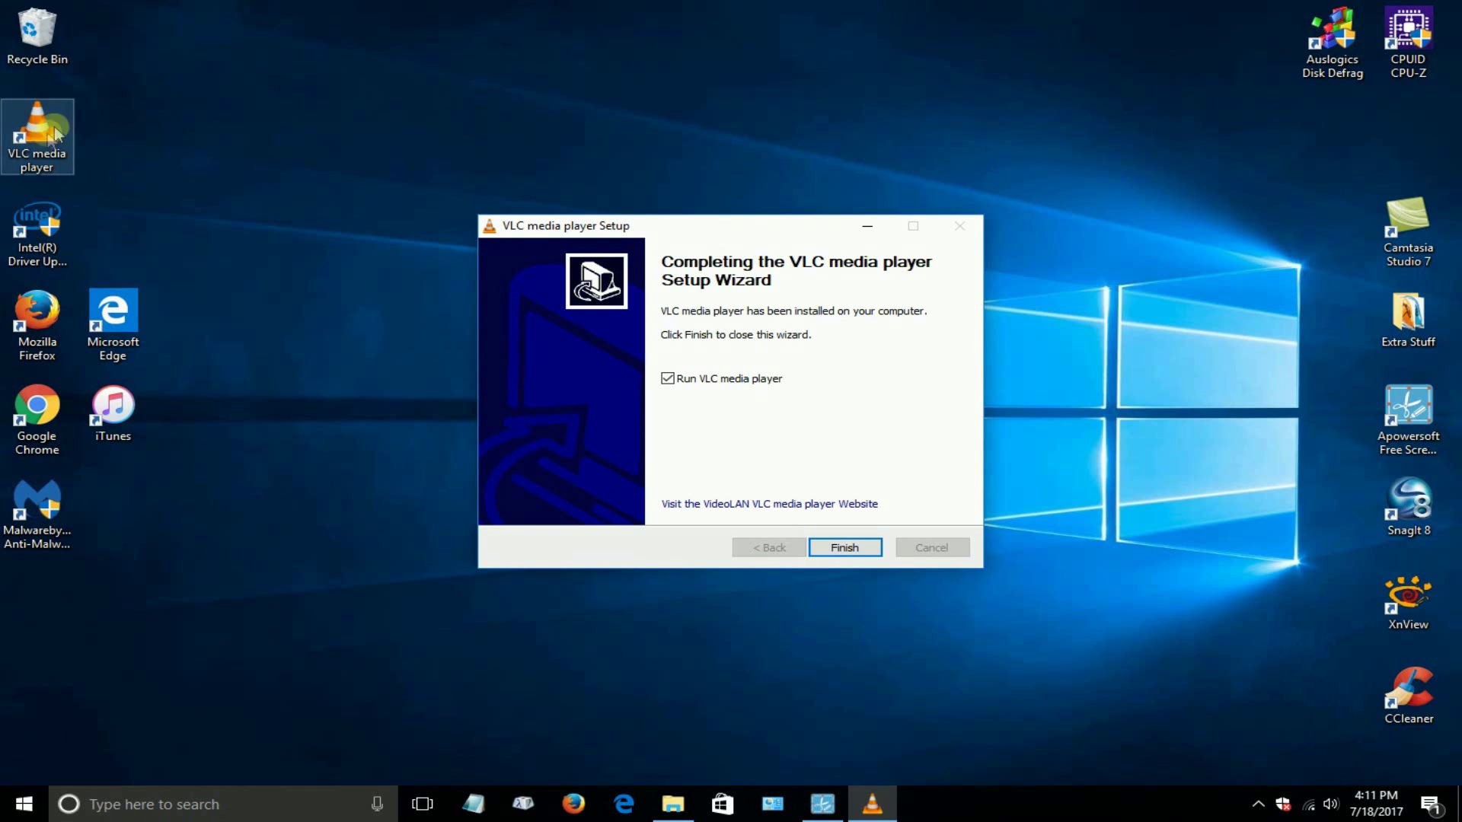
Finish setup to launch VLC with Allow metadata network access unchecked.
left_click(840, 550)
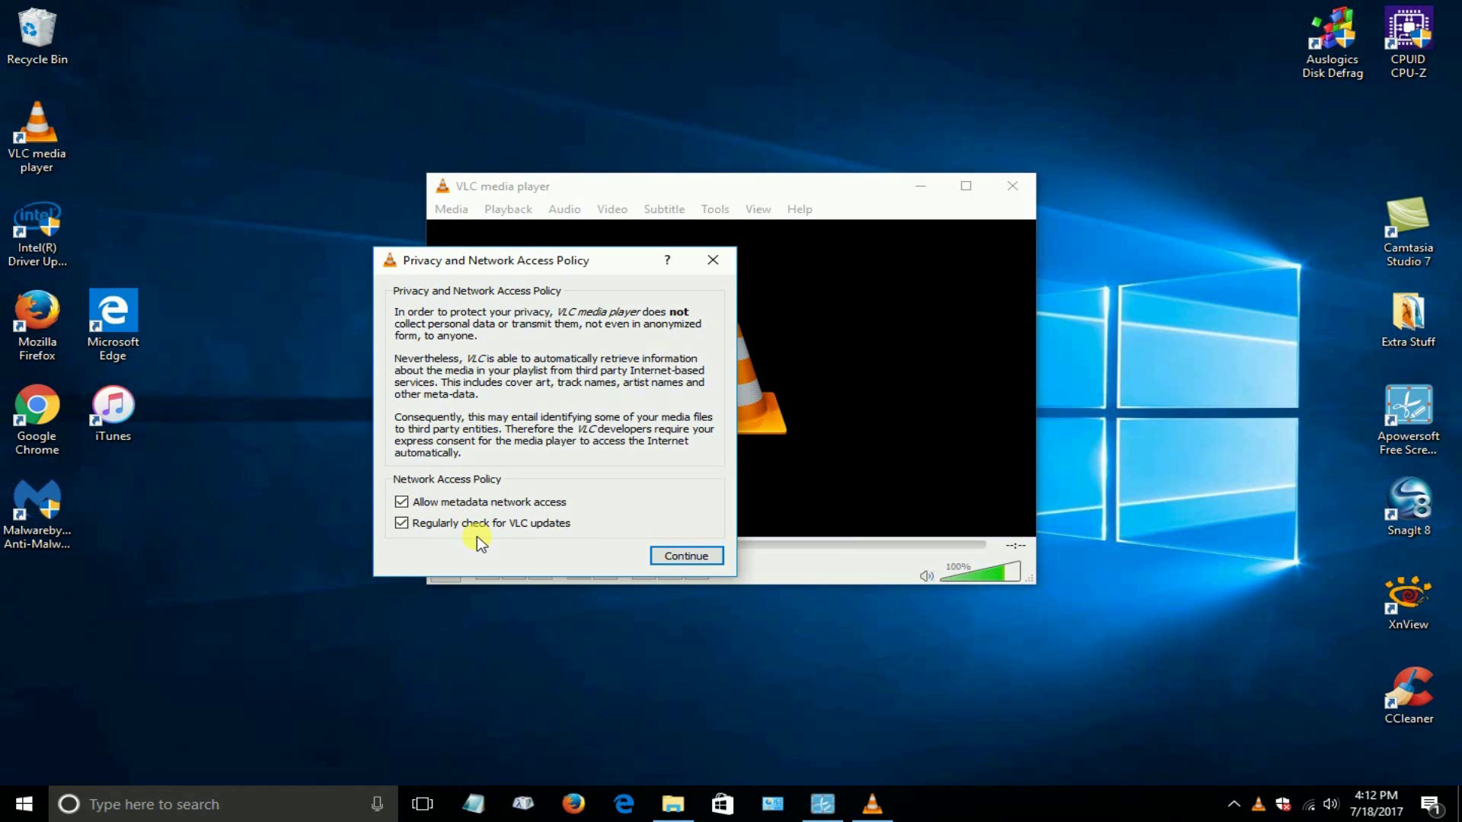
left_click(402, 502)
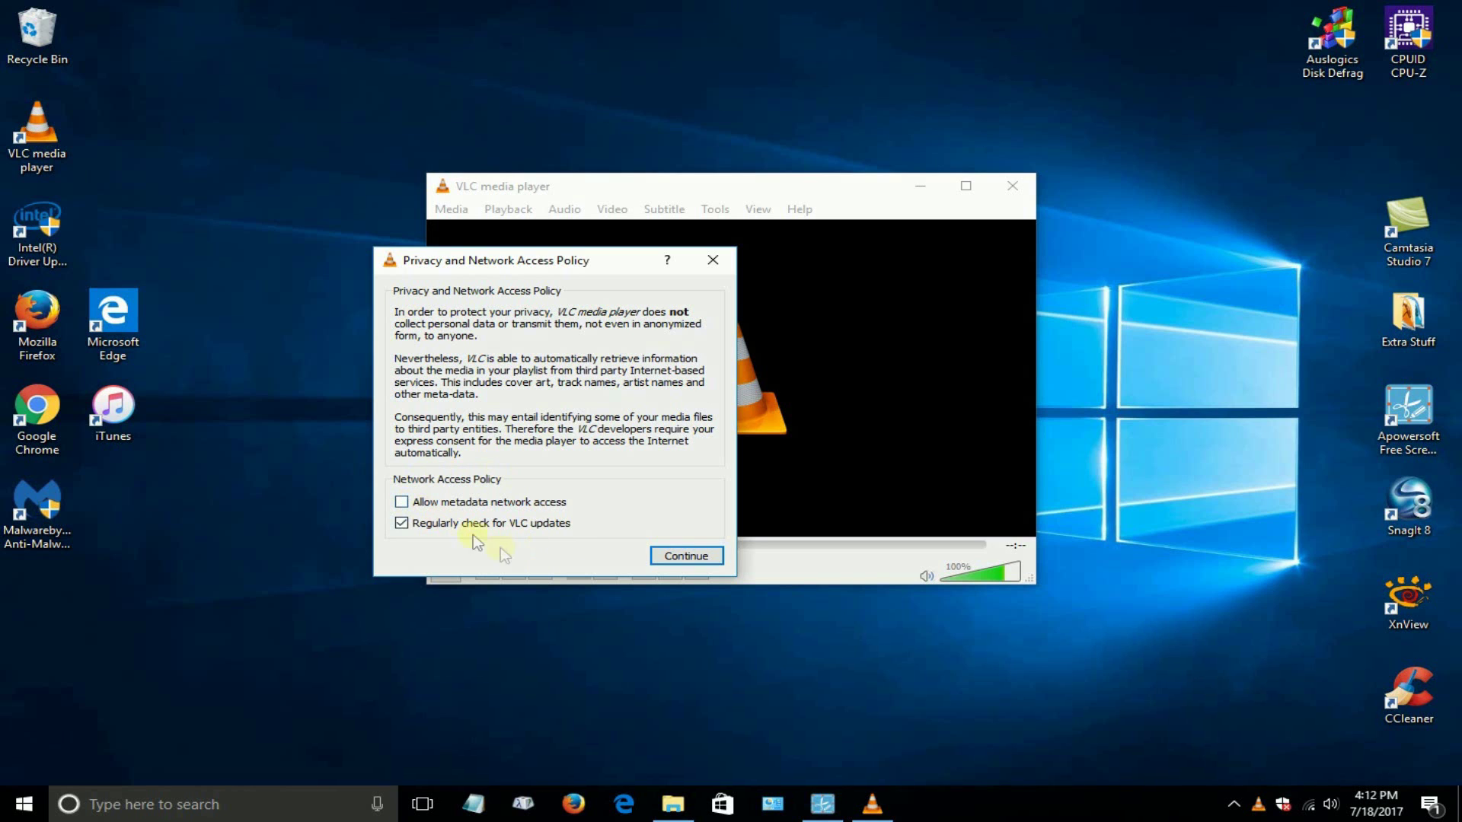
left_click(699, 560)
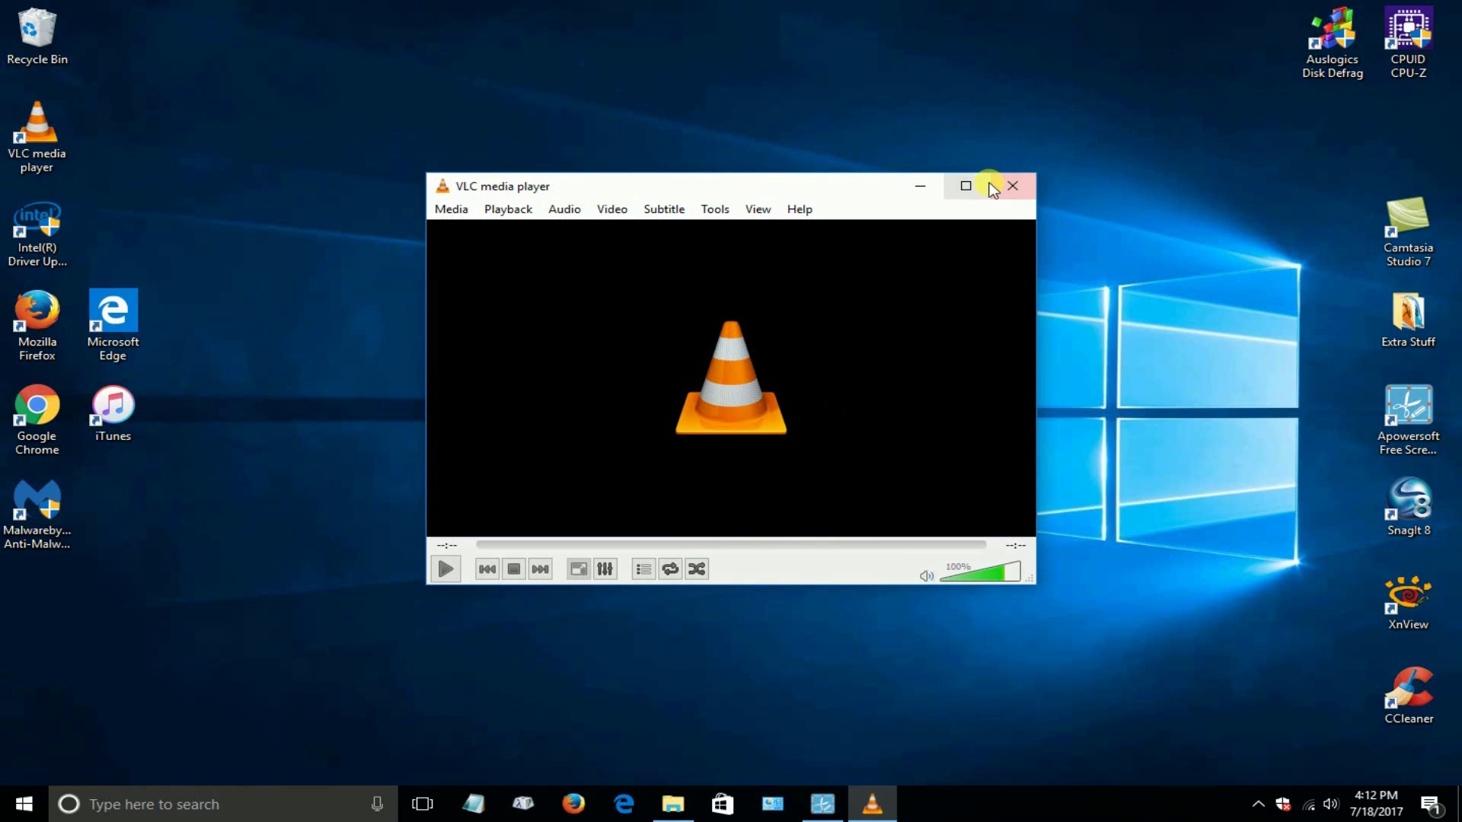
Maximize VLC, play Alcatel Ideal Factory reset2.WMV, and bring up the video's context menu.
left_click(967, 185)
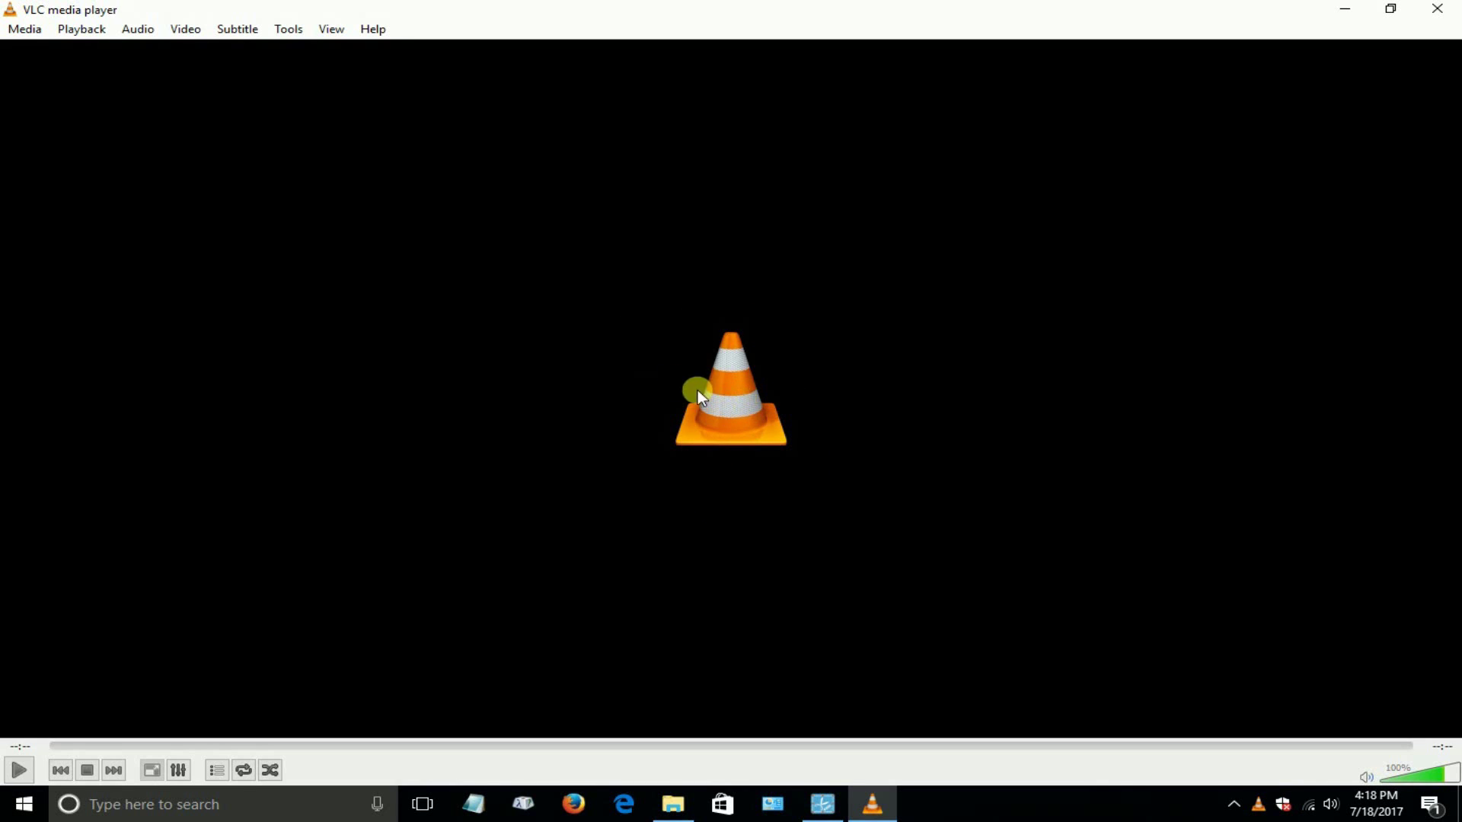
left_click(22, 30)
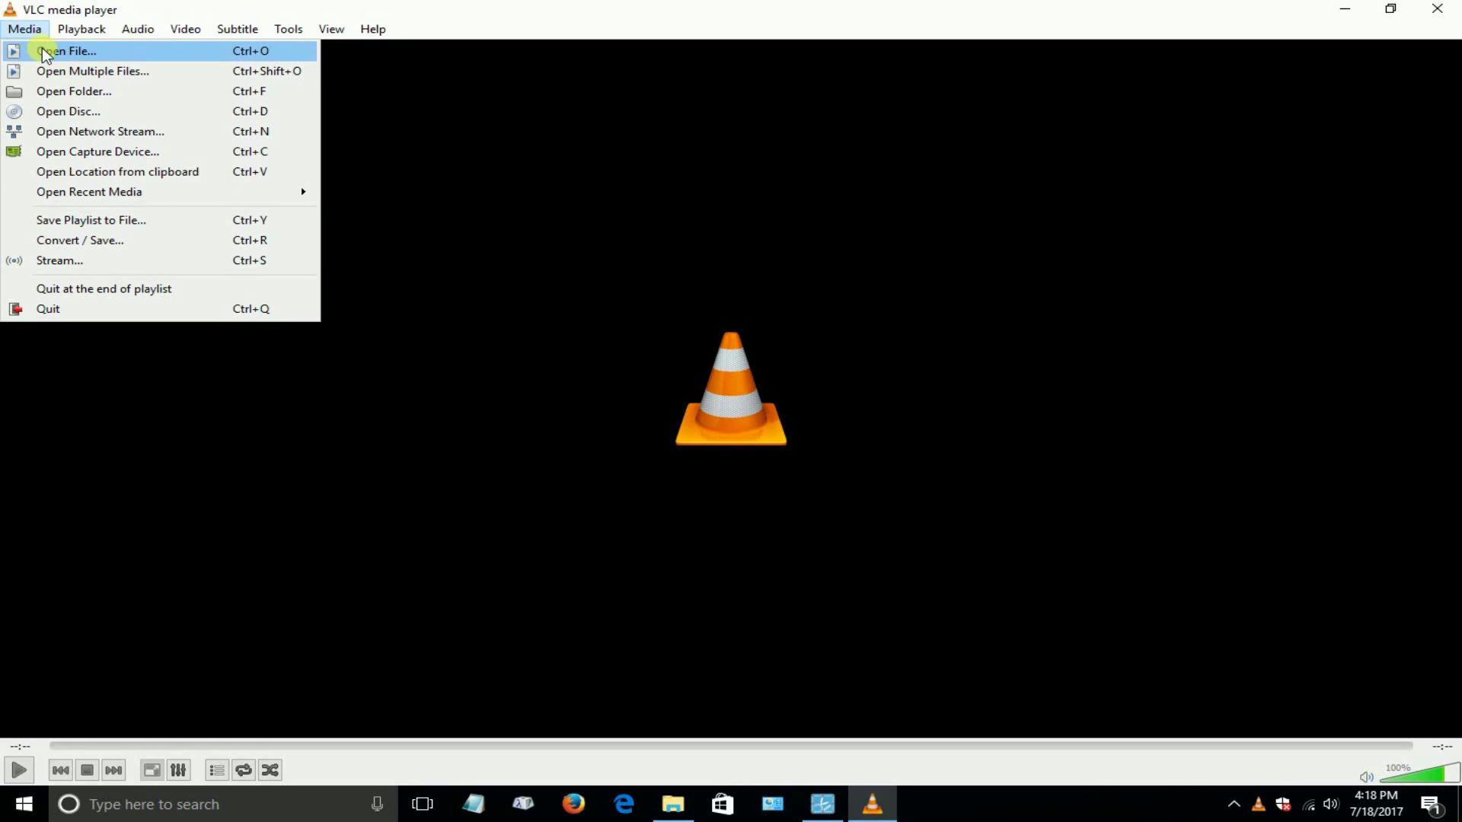
left_click(42, 52)
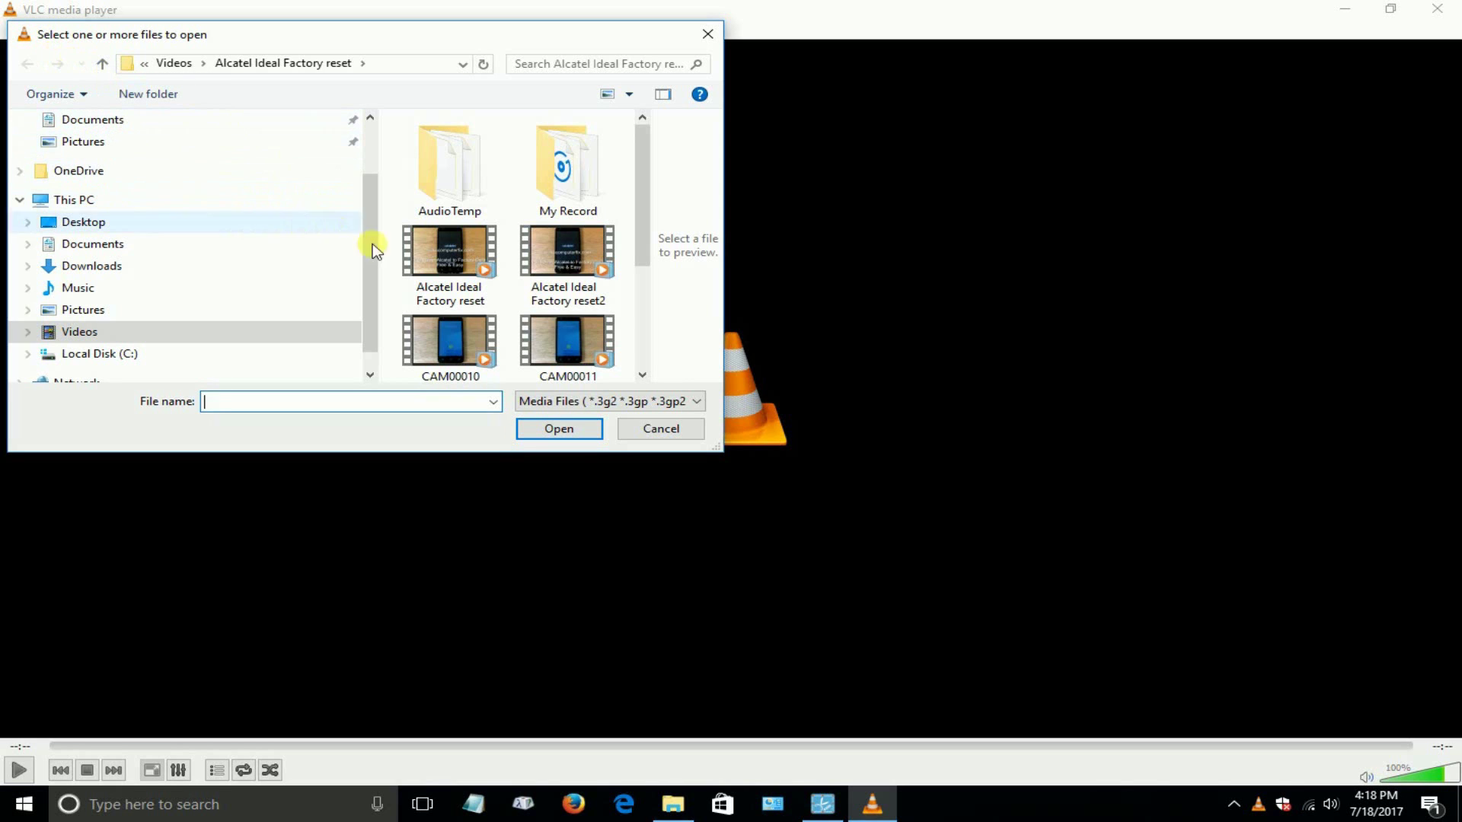
mouse_move(641, 171)
left_mouse_down()
mouse_move(664, 254)
mouse_move(663, 170)
left_mouse_up()
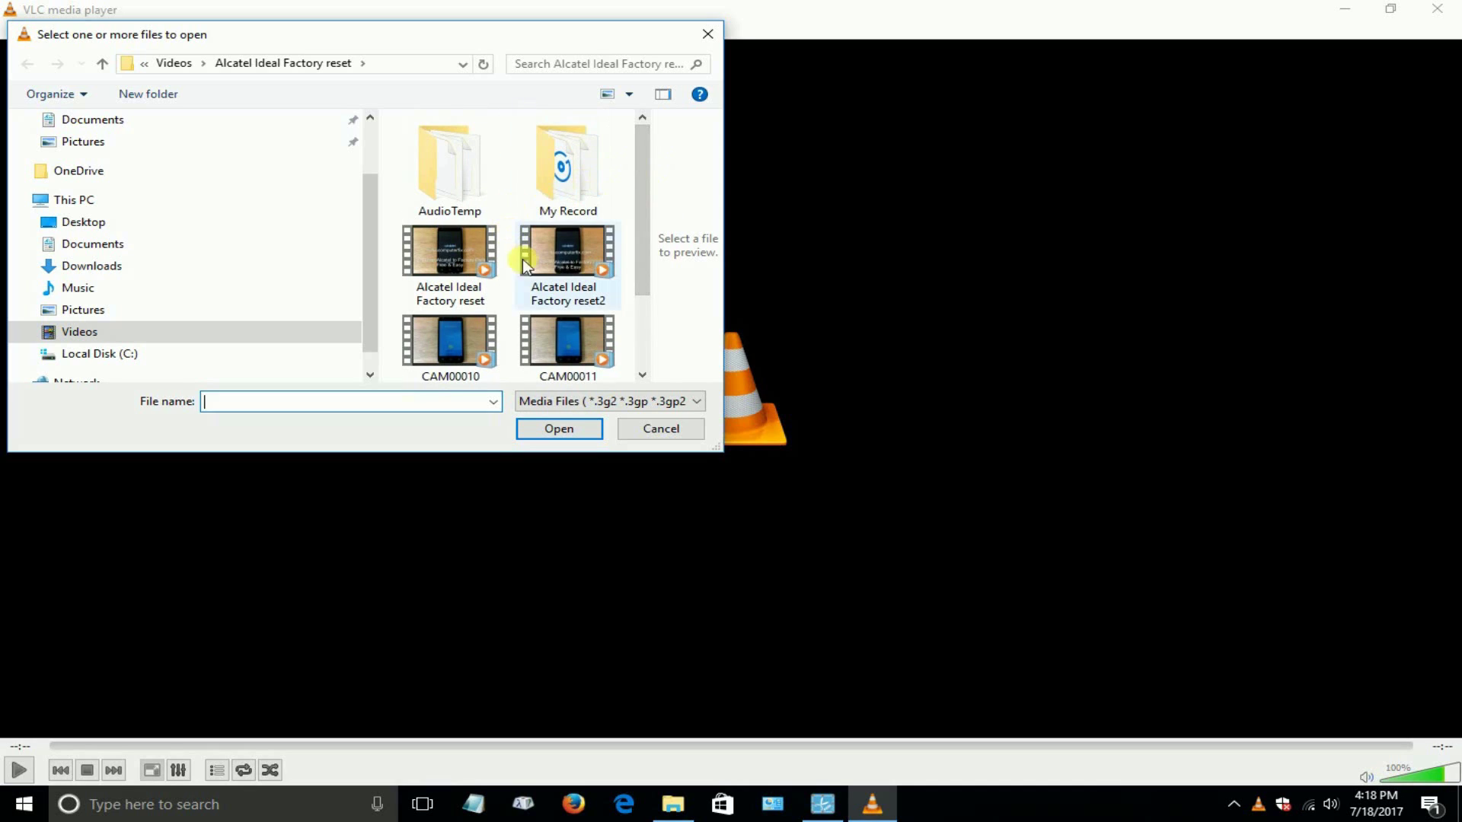
double_click(555, 256)
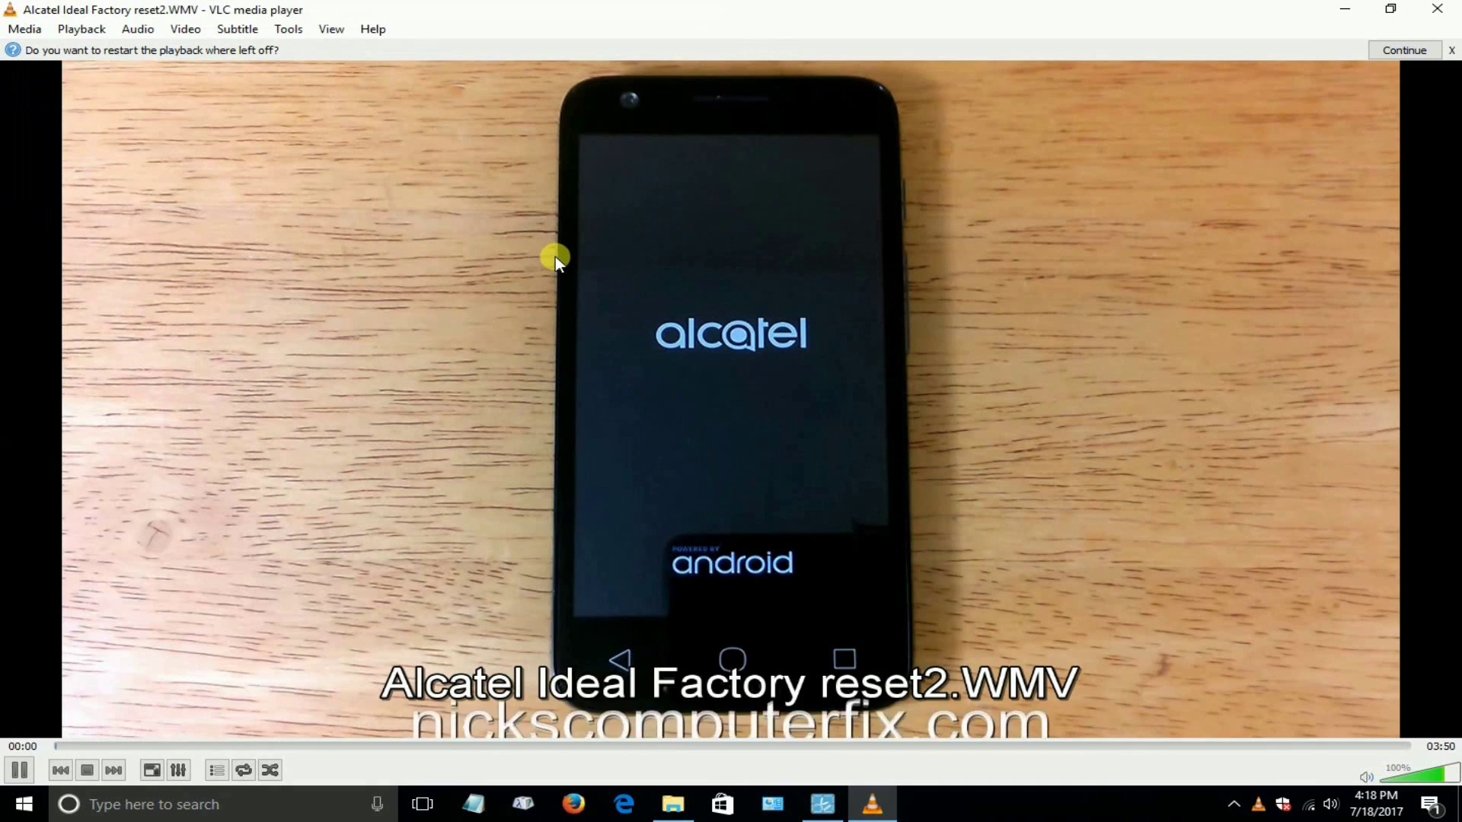
right_click(425, 232)
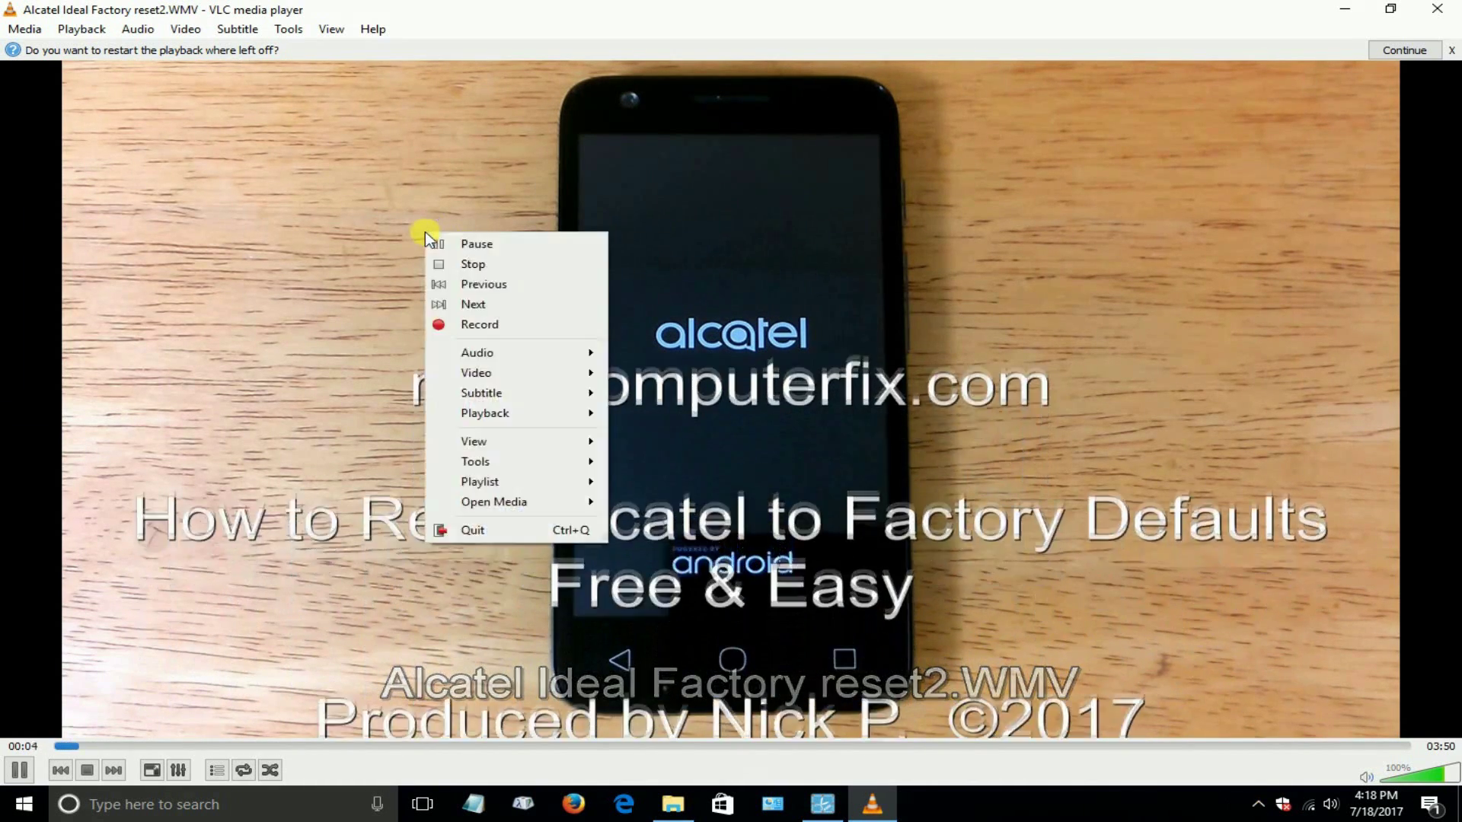